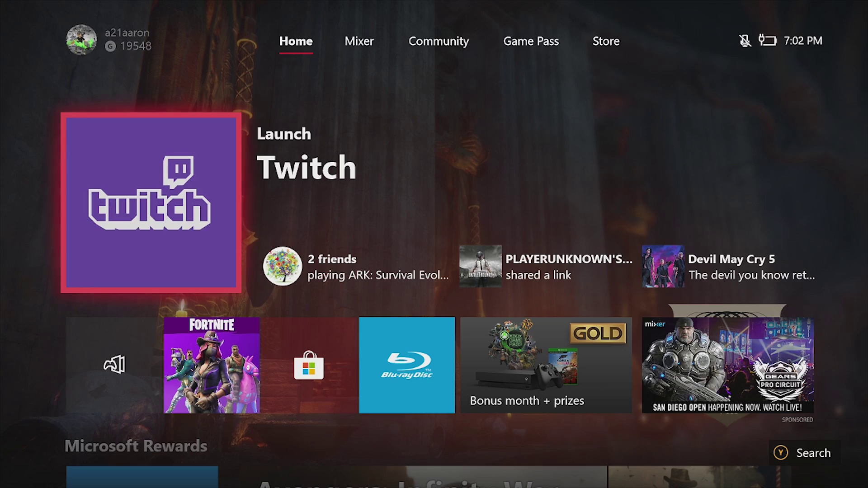
Go to the Store section of the dashboard and open its search
key("Right")
key("Right")
key("Right")
key("Right")
key("Down")
key("Right")
key("Down")
key("Left")
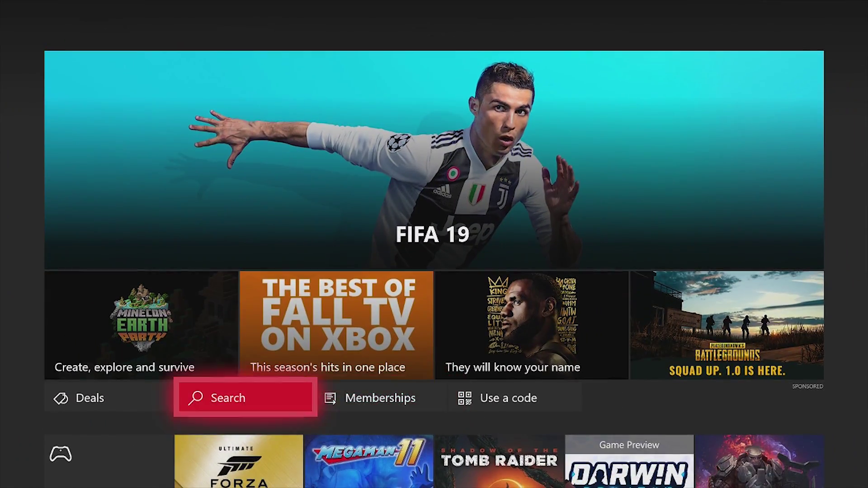
key("Return")
Search 'tw', open the Twitch app result and launch it
key("Left")
key("Return")
key("Left")
key("Left")
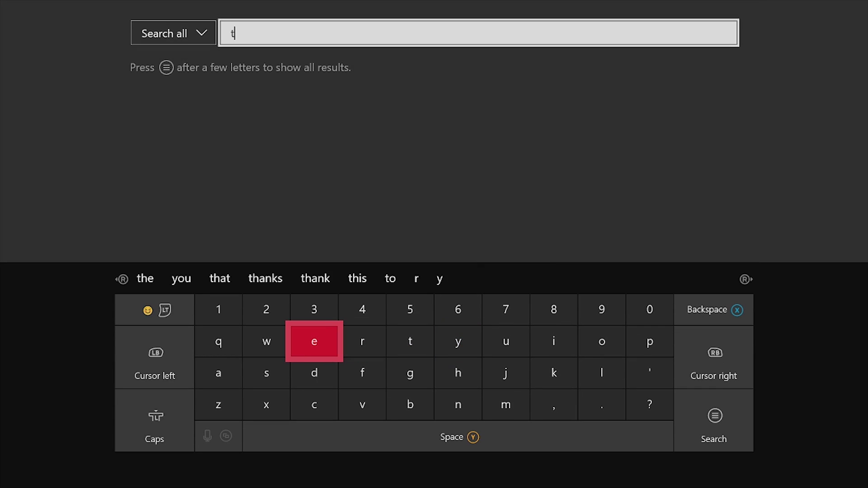
key("Left")
key("Return")
key("Up")
key("Up")
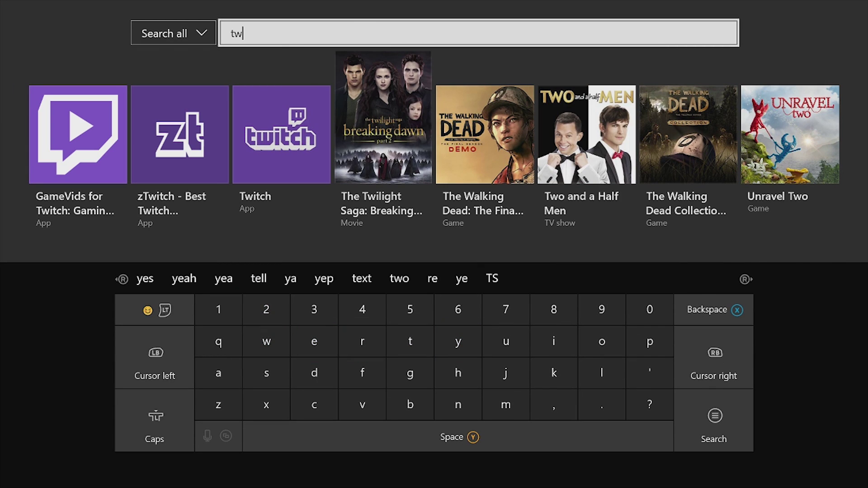
key("Right")
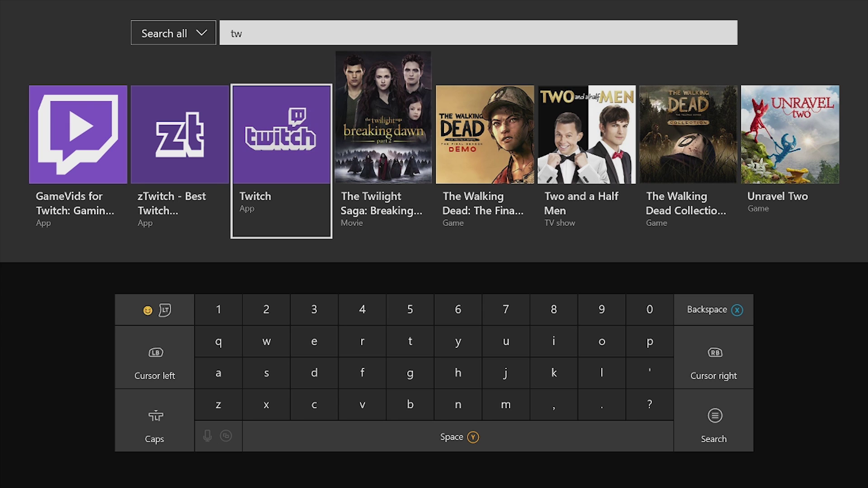
key("Return")
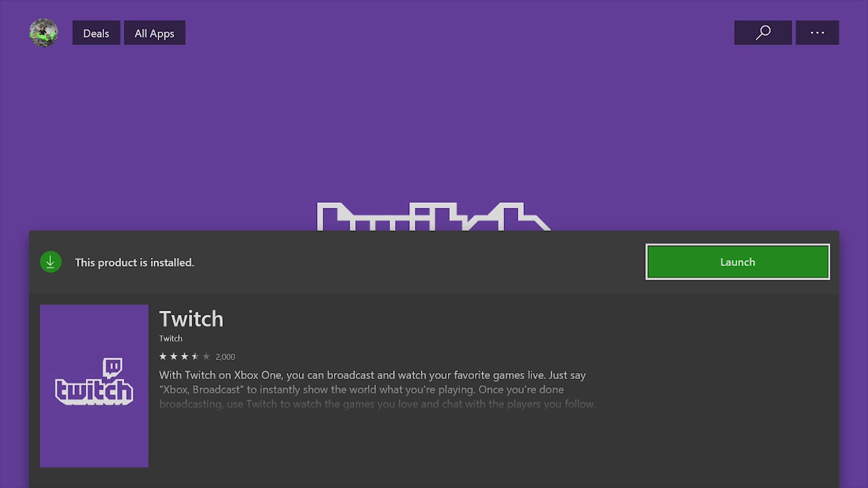
key("Return")
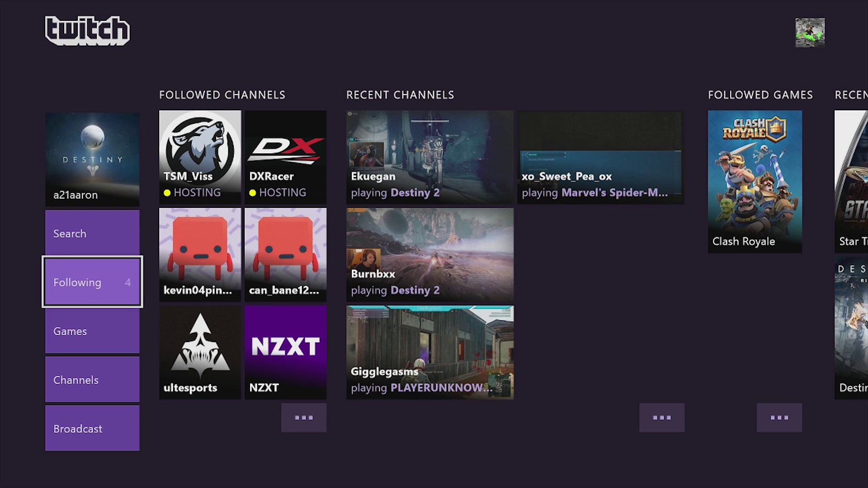
Open the broadcast panel from the Twitch menu
key("Up")
key("Down")
key("Down")
key("Down")
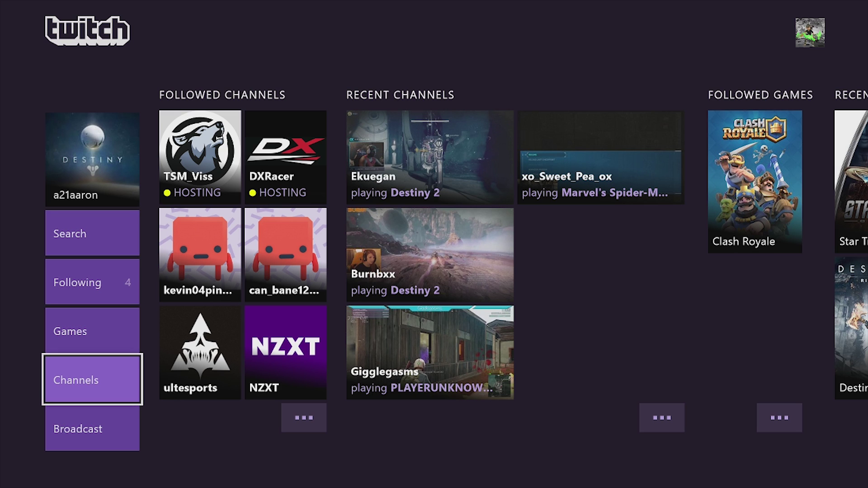
key("Down")
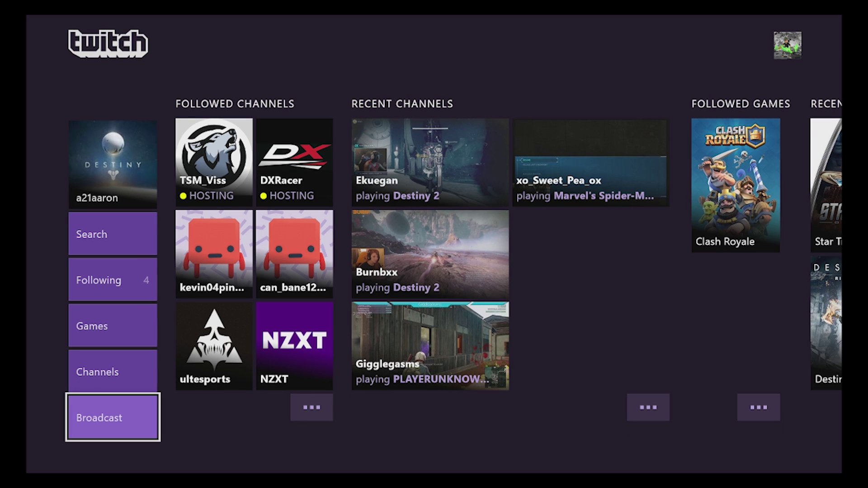
key("Return")
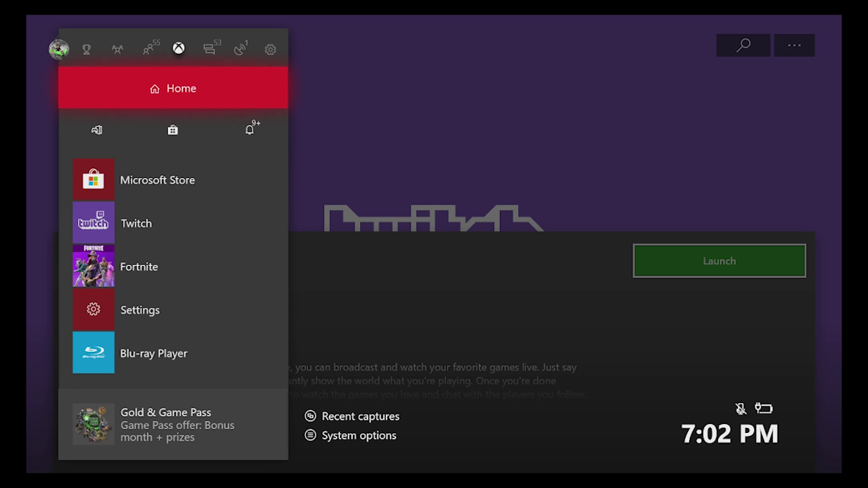
Launch Fortnite from the recent apps in the Xbox guide
key("Escape")
key("super")
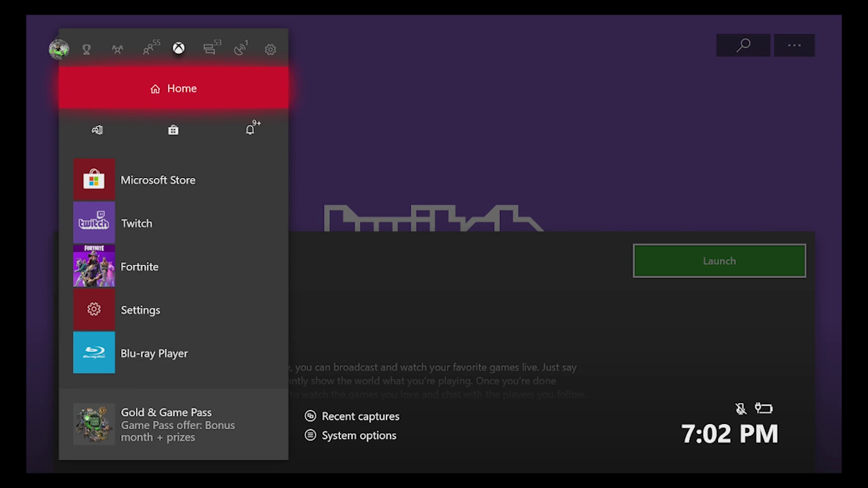
key("Right")
key("Left")
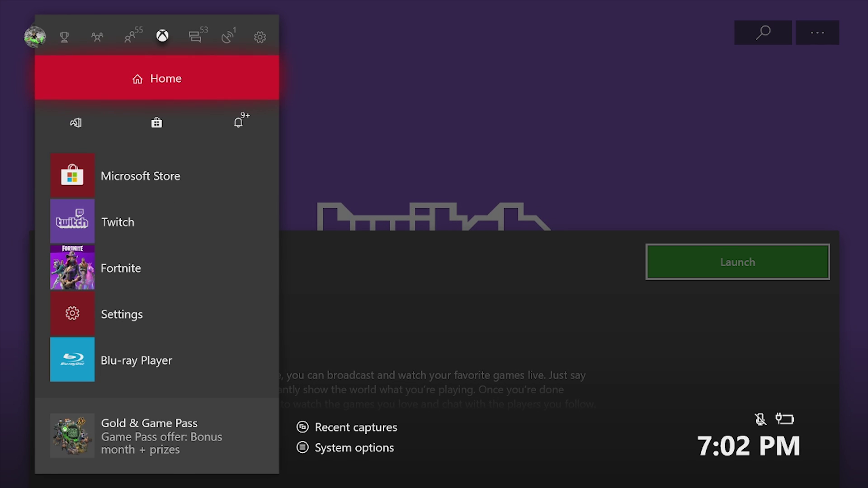
key("Down")
key("Down")
key("Down")
key("Return")
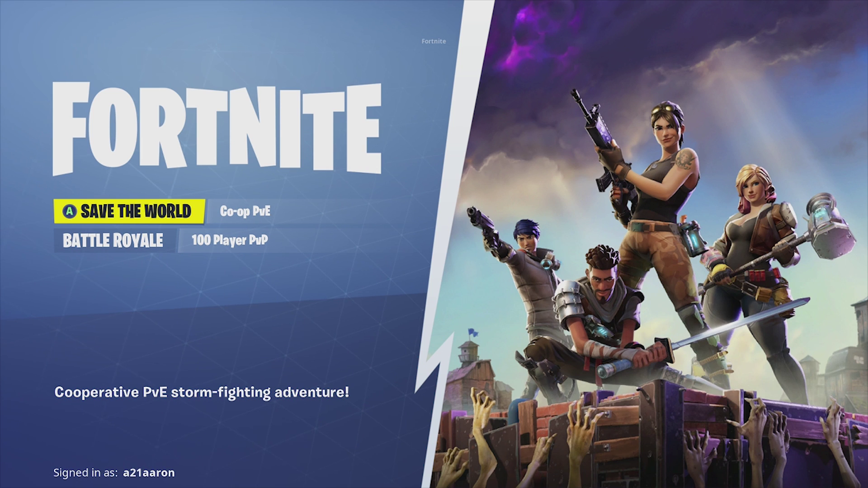
Snap Twitch's broadcast panel beside Fortnite from the guide and open its Settings
key("super")
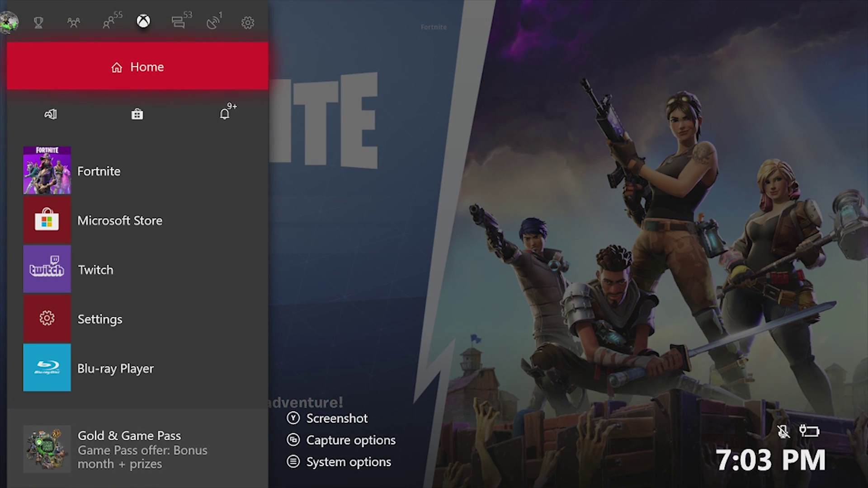
key("Down")
key("Down")
key("Down")
key("Return")
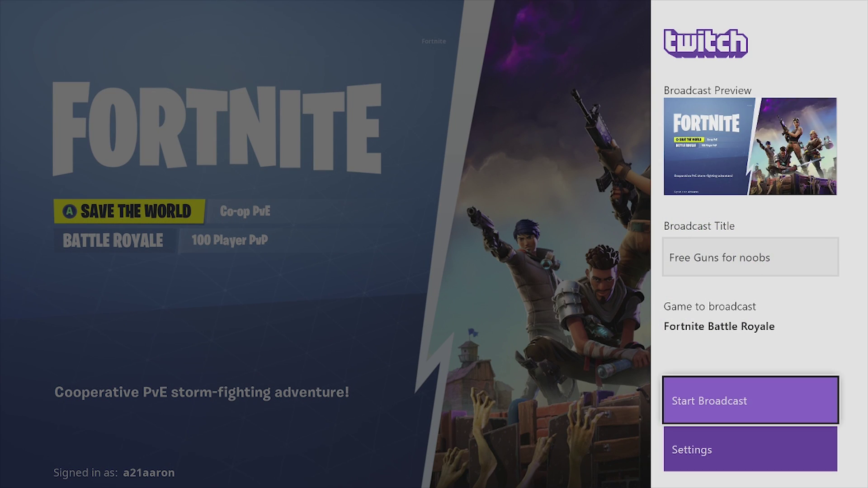
key("Up")
key("Down")
key("Down")
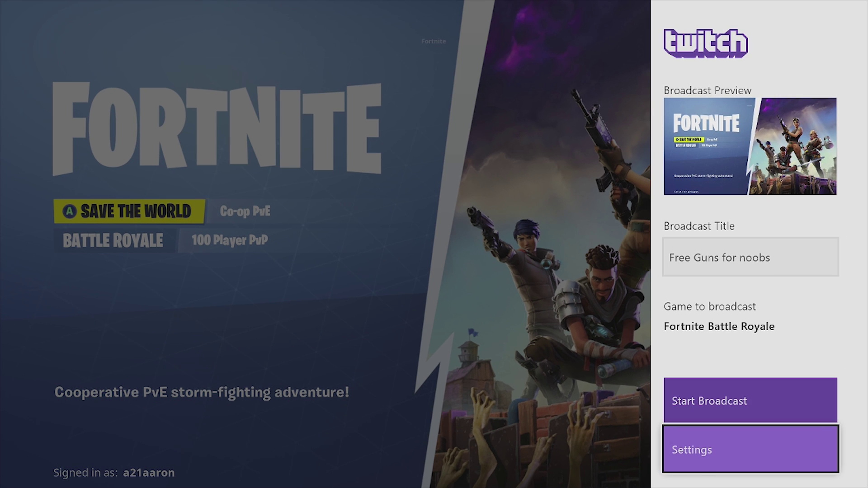
key("Return")
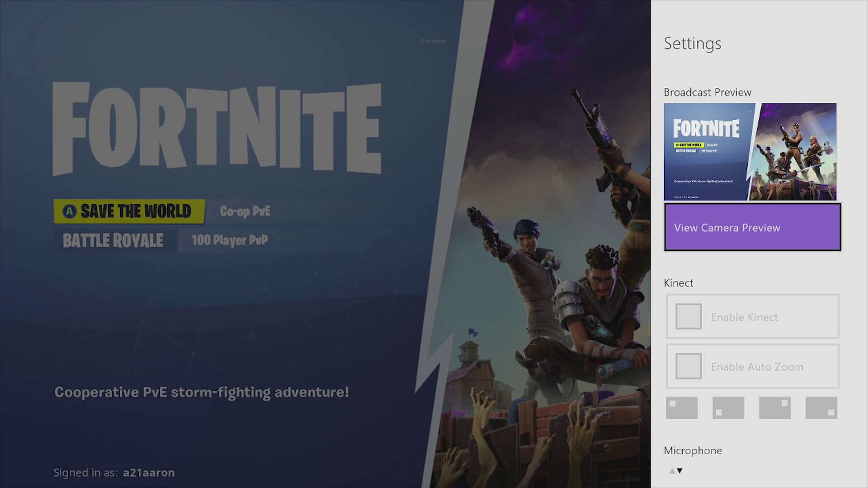
Set the broadcast quality to High (2000kbps)
key("Down")
key("Down")
key("Down")
key("Down")
key("Down")
key("Down")
key("Down")
key("Down")
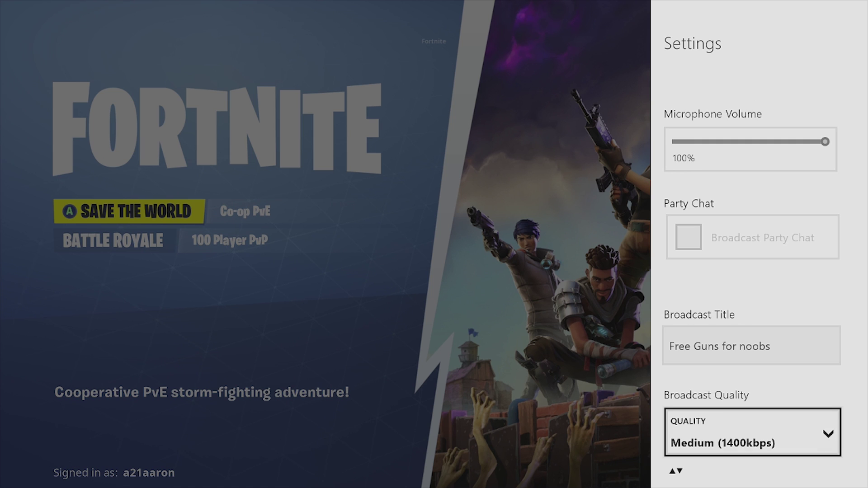
key("Up")
key("Up")
key("Up")
key("Up")
key("Up")
key("Up")
key("Up")
key("Up")
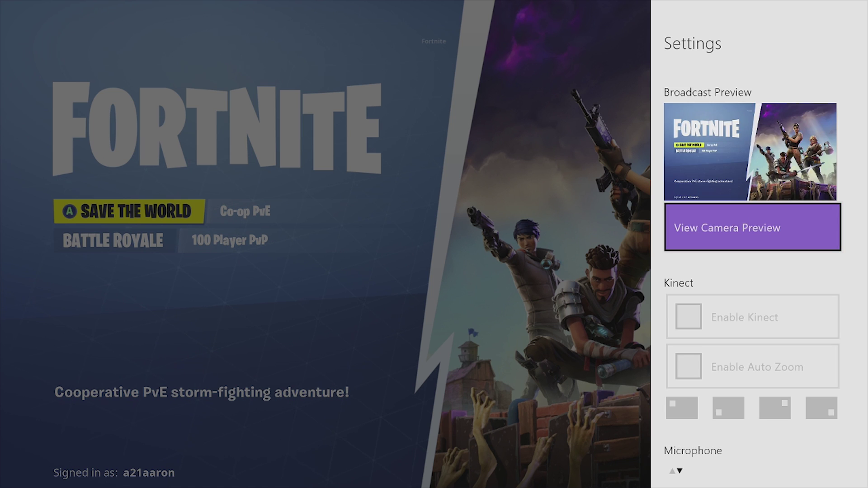
key("Down")
key("Down")
key("Down")
key("Down")
key("Down")
key("Down")
key("Down")
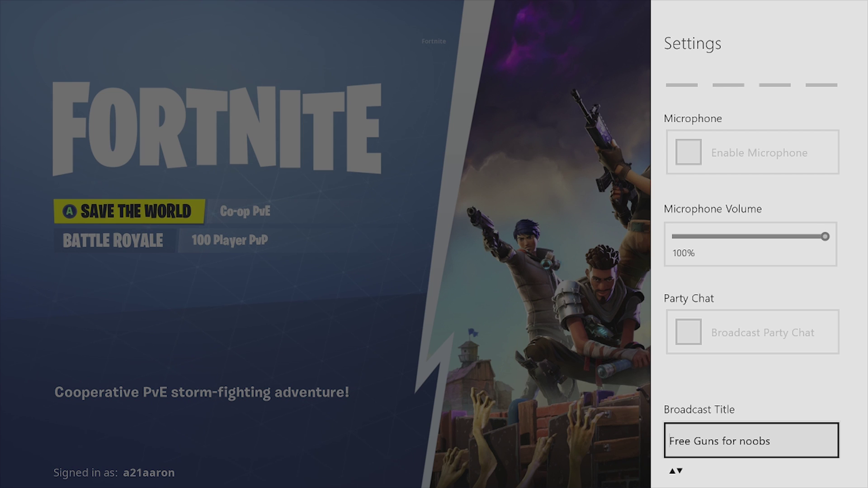
key("Down")
key("Down")
key("Up")
key("Return")
key("Up")
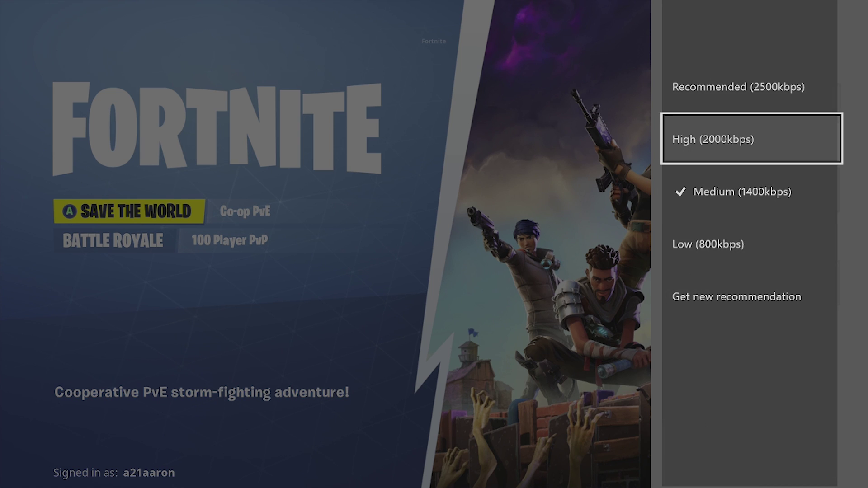
key("Return")
Enable the microphone and party chat audio for the broadcast
key("Down")
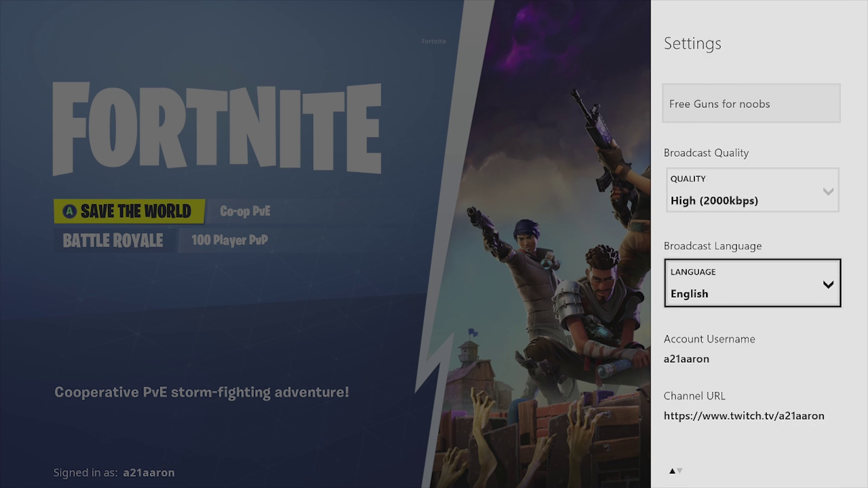
key("Up")
key("Up")
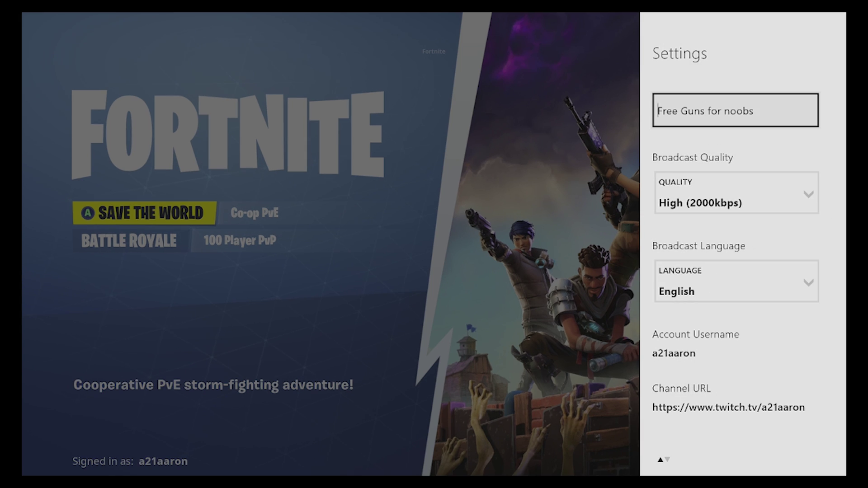
key("Down")
key("Down")
key("Down")
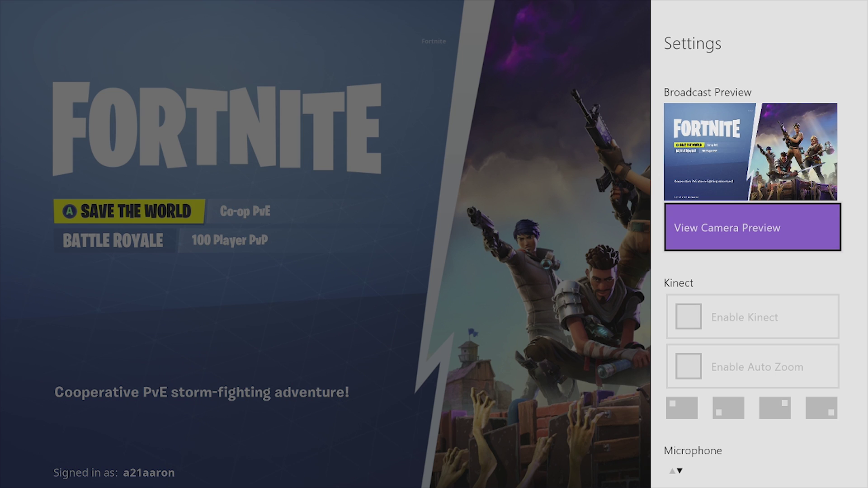
key("Up")
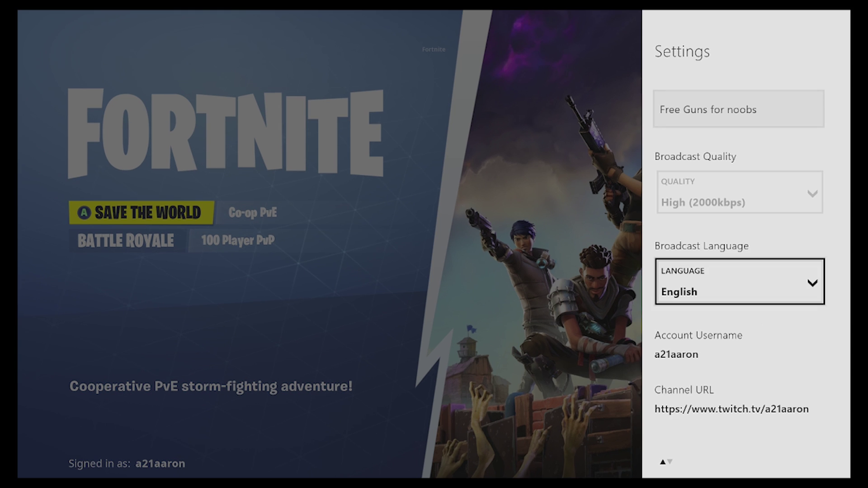
key("Up")
key("Down")
key("Up")
key("Up")
key("Up")
key("Up")
key("Down")
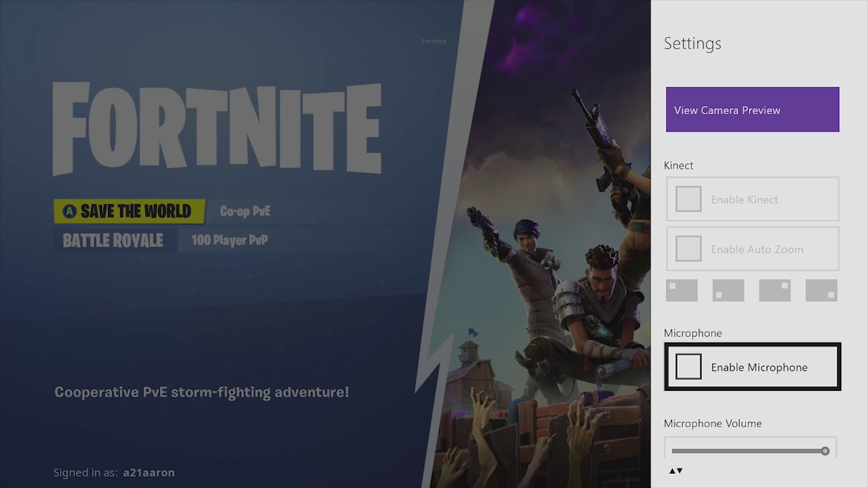
key("Return")
key("Down")
key("Down")
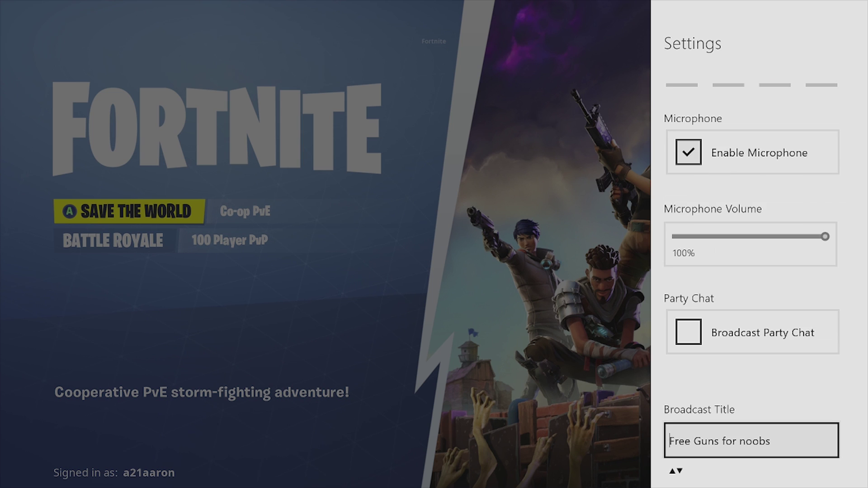
key("Return")
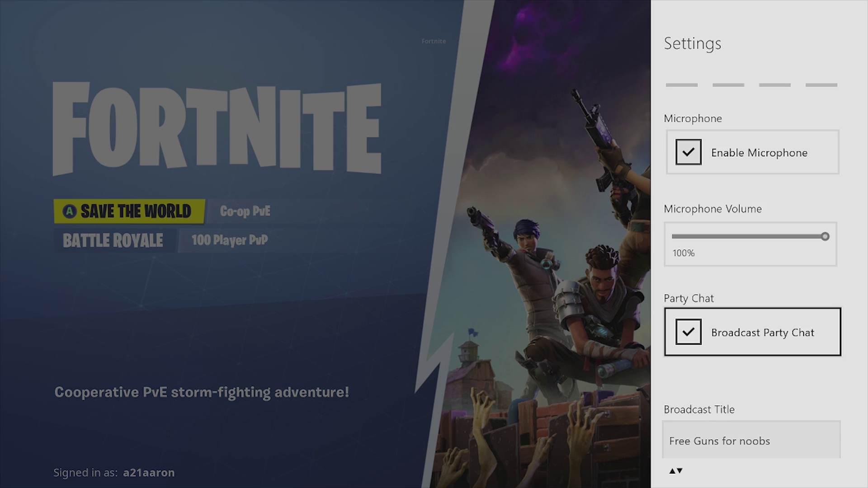
Return to the main broadcast panel and start broadcasting Fortnite
key("Up")
key("Up")
key("Up")
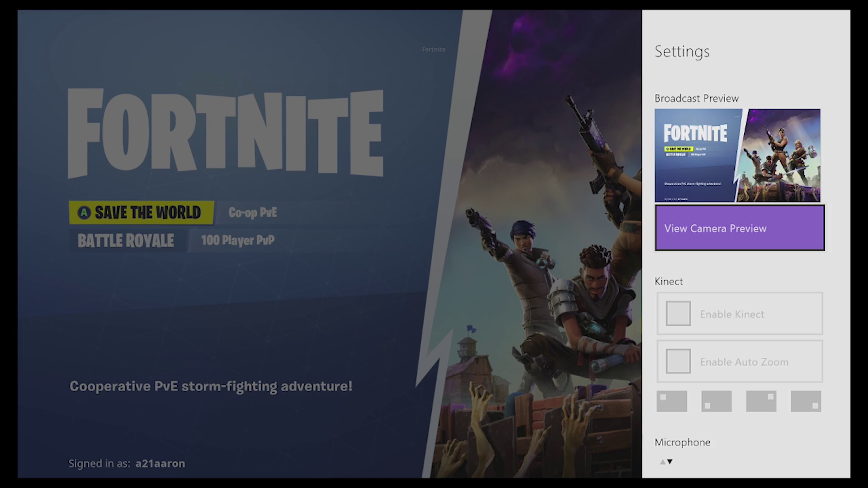
key("Escape")
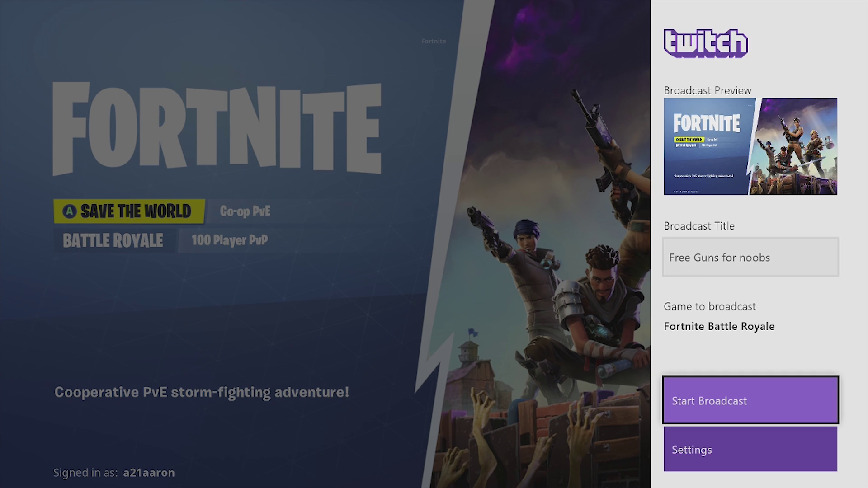
key("Return")
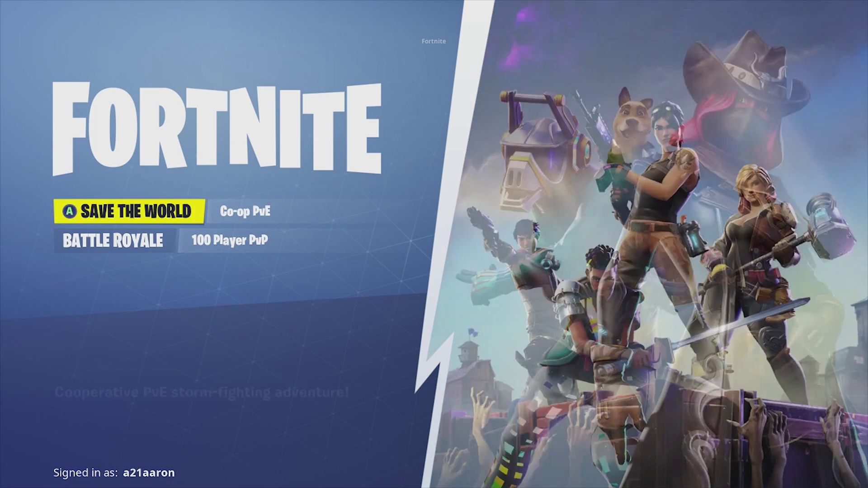
Dismiss the Twitch panel so Fortnite's menu fills the screen while the stream stays live
key("Down")
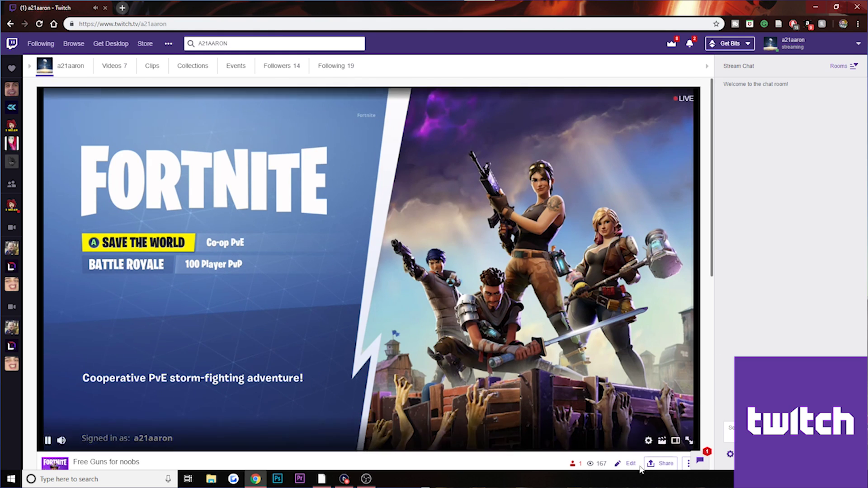
Check the Quality options in the twitch.tv player's settings, then close the settings menu
left_click(650, 441)
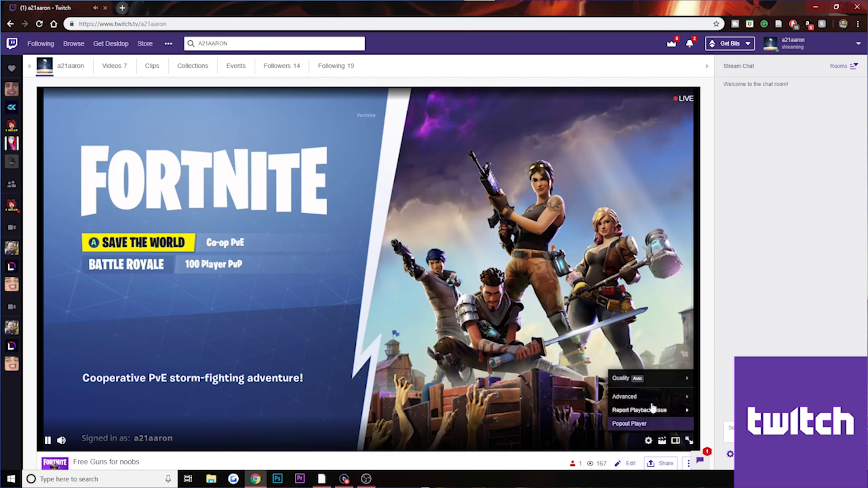
left_click(652, 378)
left_click(652, 395)
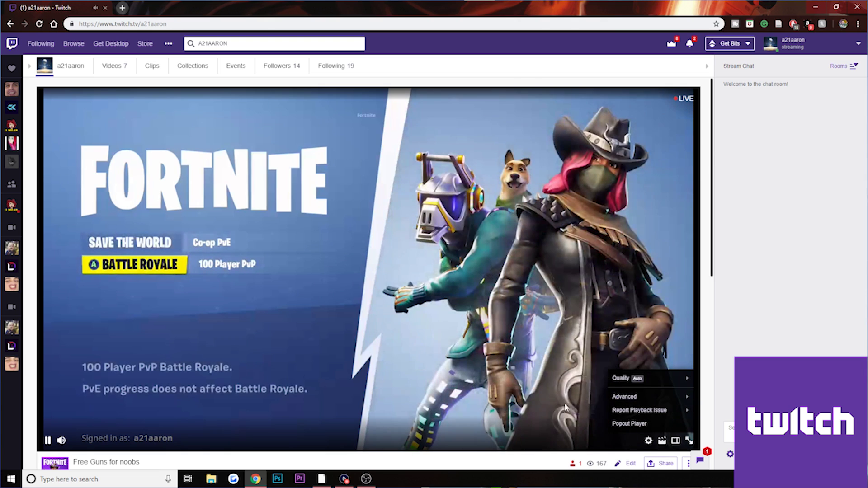
left_click(584, 320)
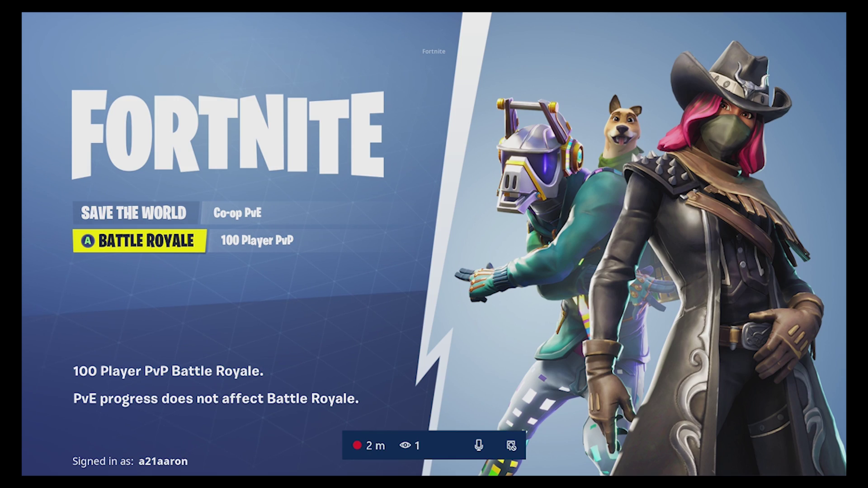
key("super")
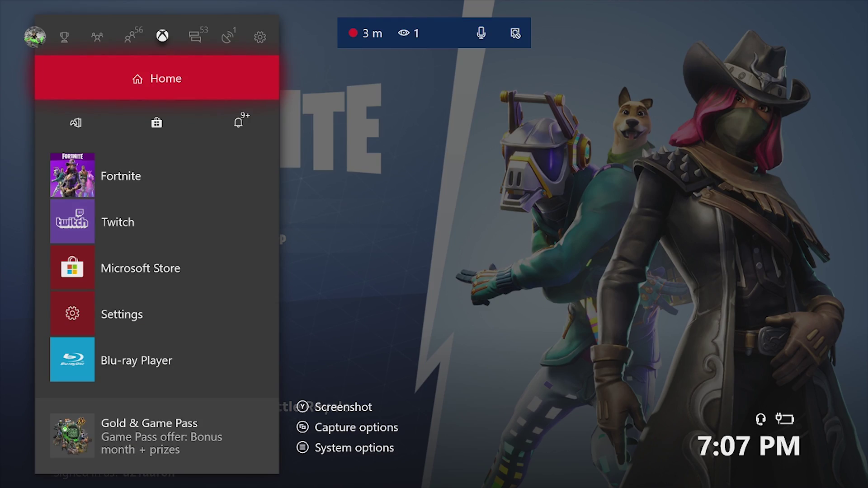
Snap Twitch beside Fortnite from the guide and stop the live broadcast
key("Down")
key("Down")
key("Down")
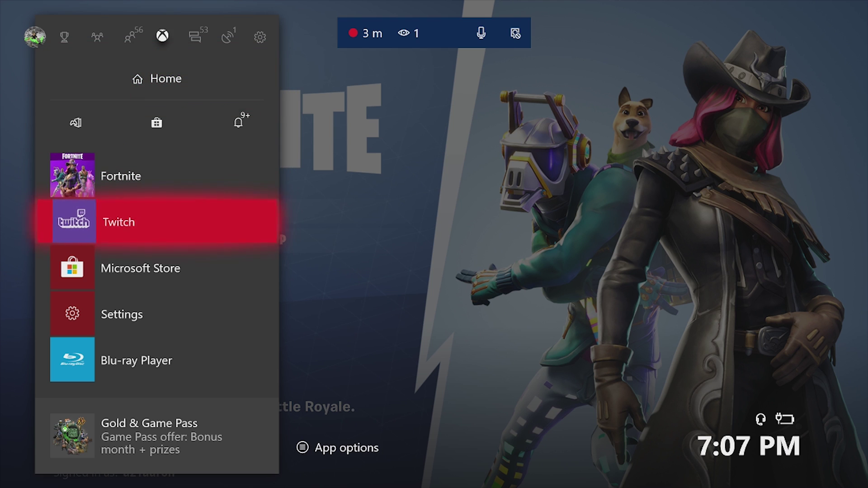
key("Return")
key("Right")
key("Left")
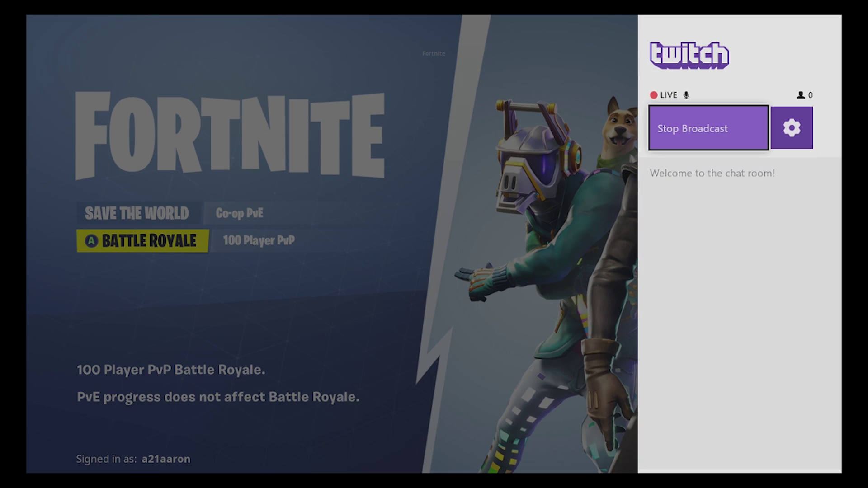
key("Return")
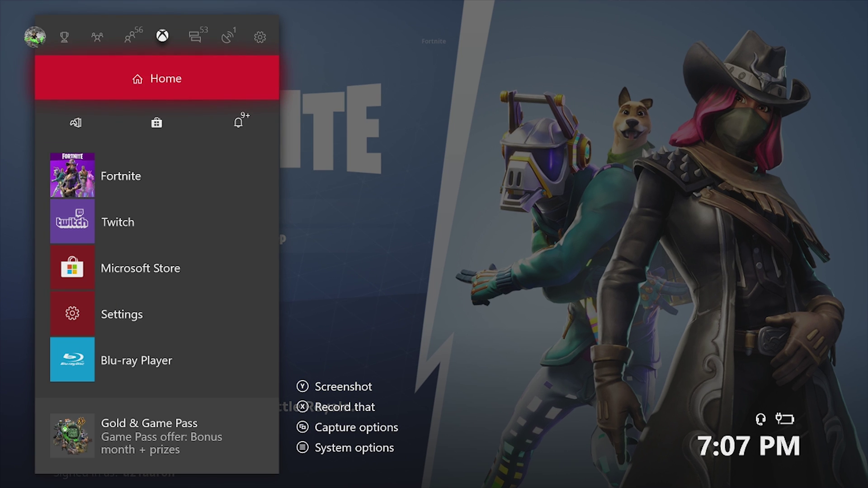
key("Right")
key("Right")
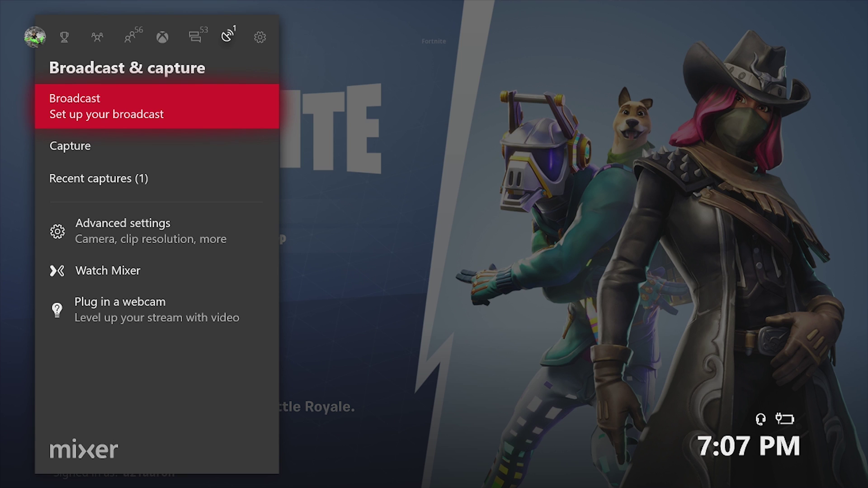
key("Down")
key("Down")
key("Down")
key("Down")
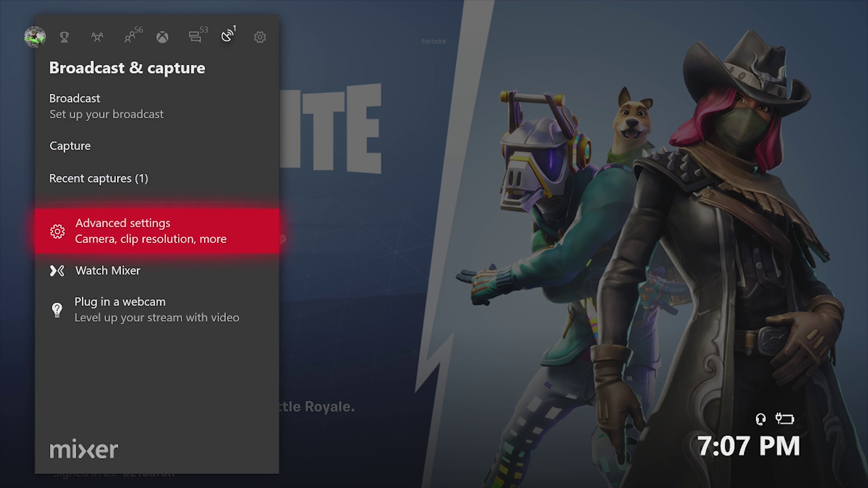
key("Down")
key("Up")
key("Up")
key("Up")
key("Up")
key("Up")
key("Down")
key("Down")
key("Down")
key("Down")
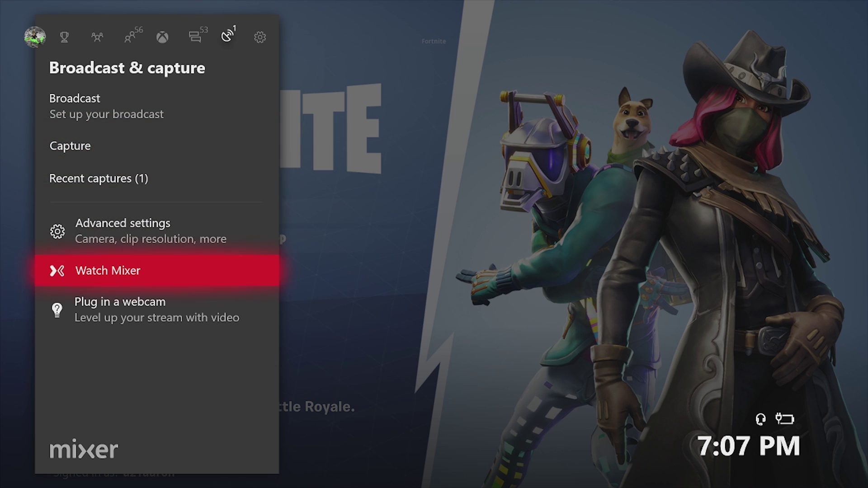
key("Up")
key("Up")
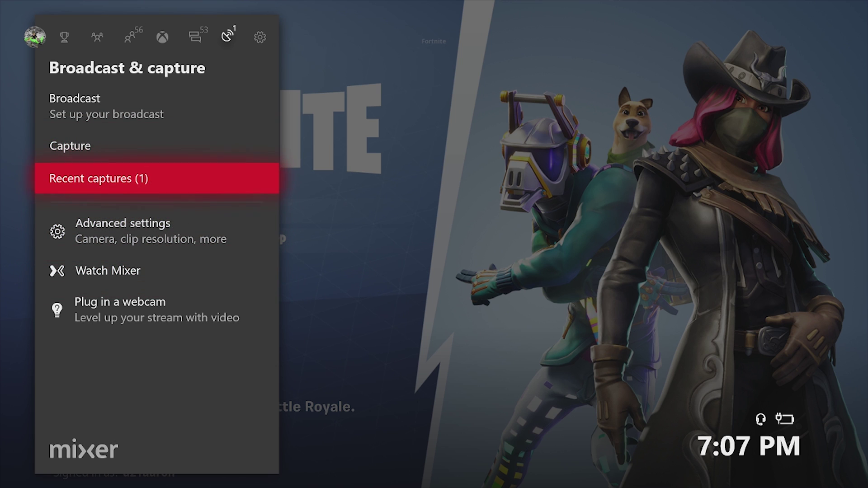
key("Up")
key("Up")
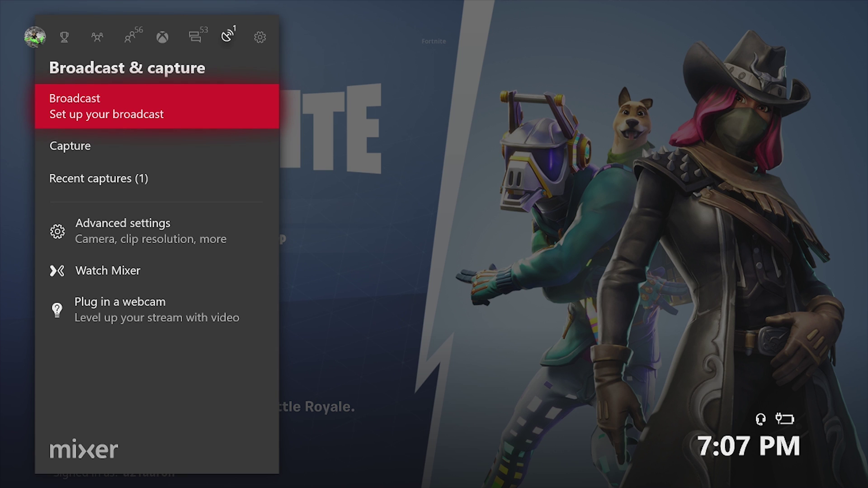
key("Escape")
key("super")
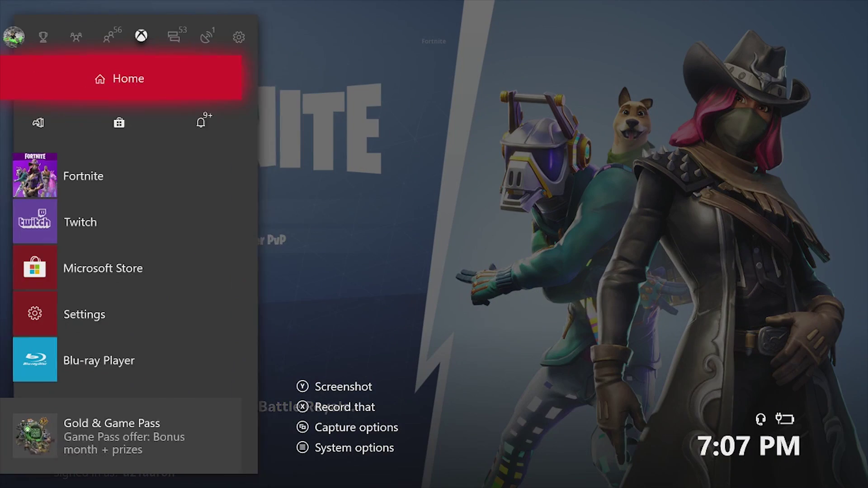
key("Down")
key("Down")
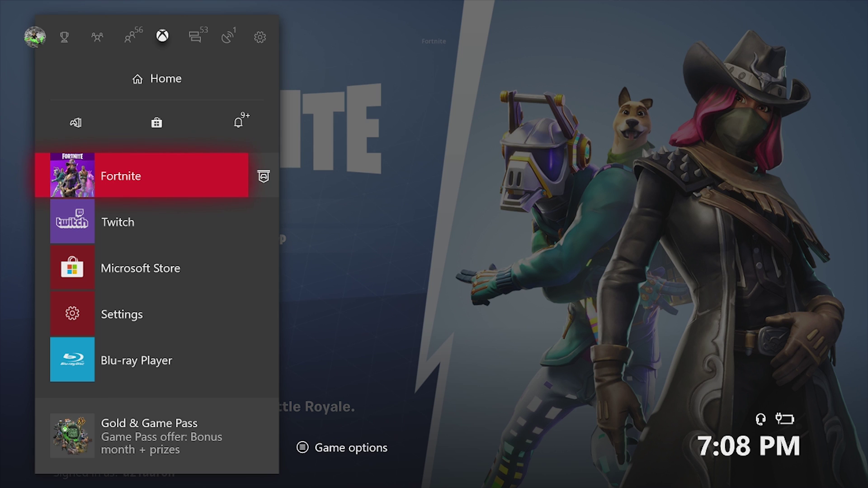